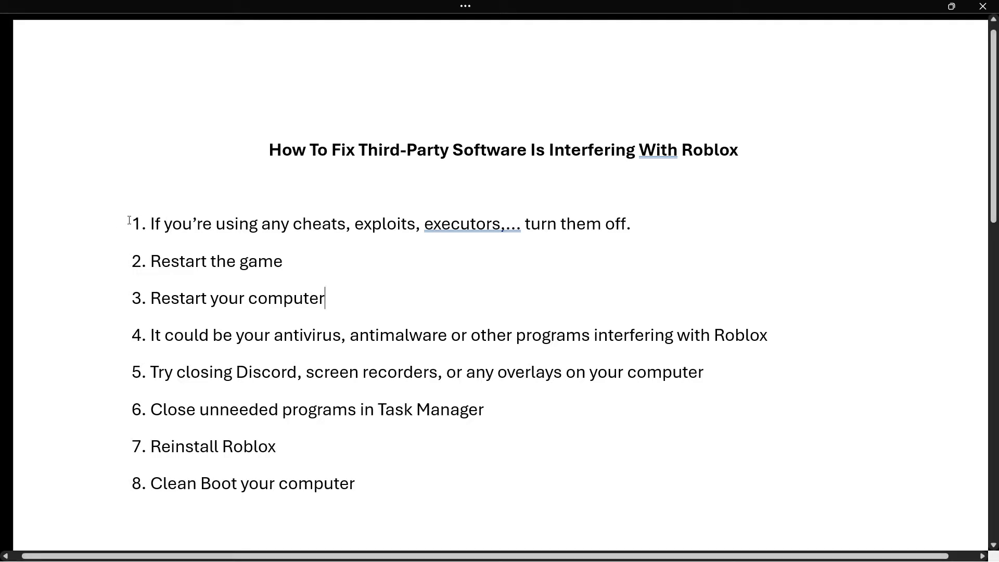
Review checklist items 1 and 2 (Restart the game) in the Word document.
left_click_drag(128, 220, 711, 223)
left_click(715, 248)
left_click(115, 266)
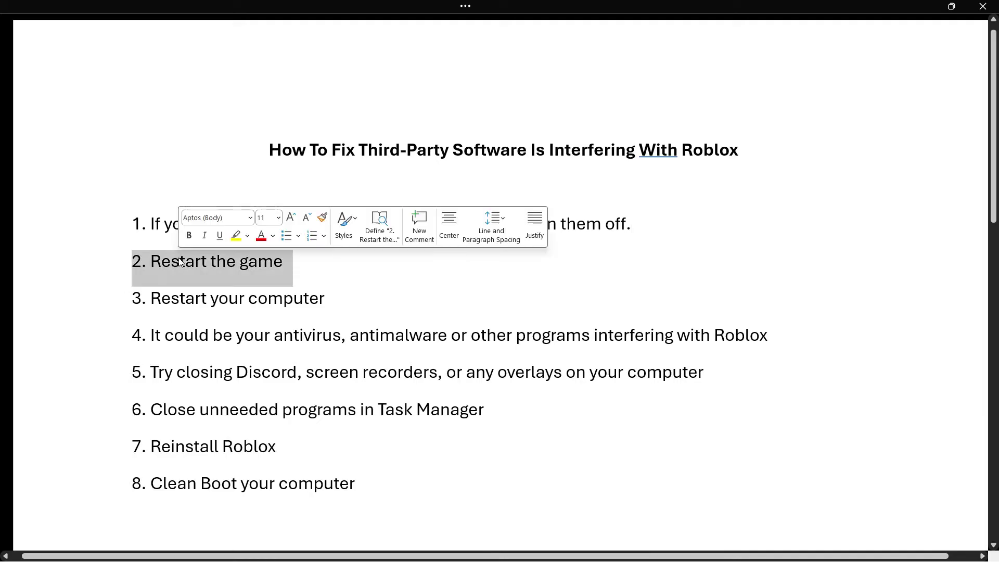
left_click(180, 265)
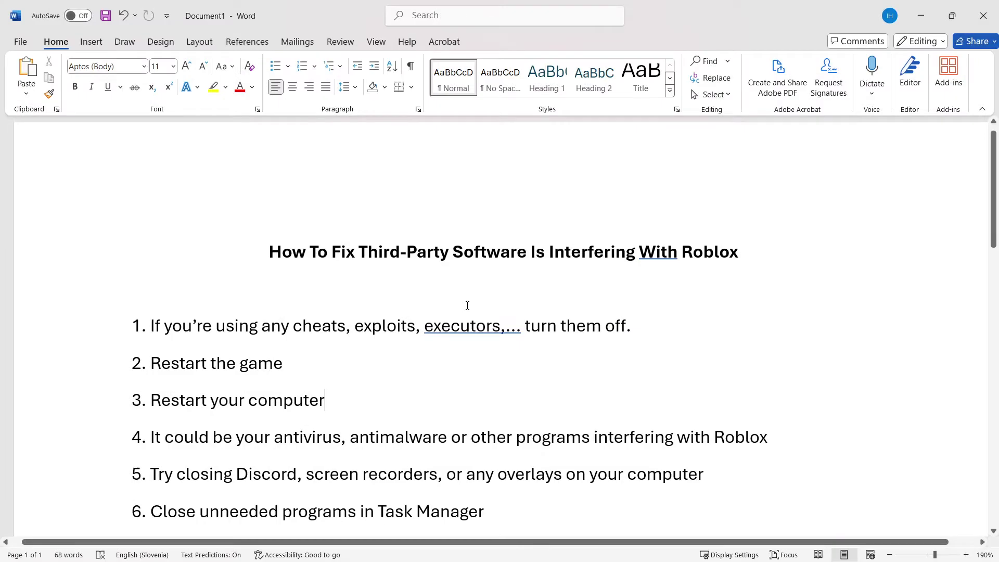
scroll(468, 306, "down", 1)
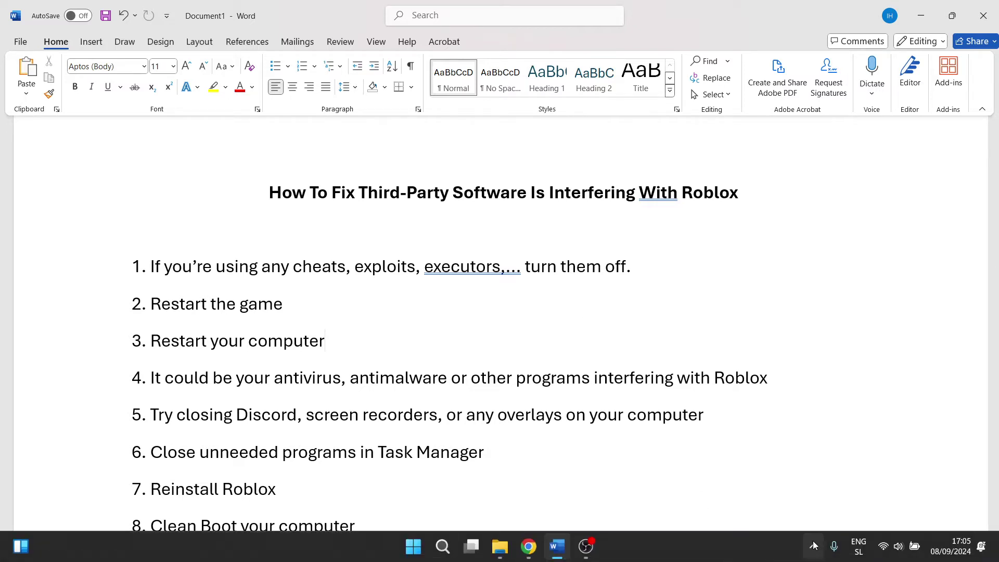
Inspect the Avast antivirus options from the system tray without changing anything.
left_click(812, 548)
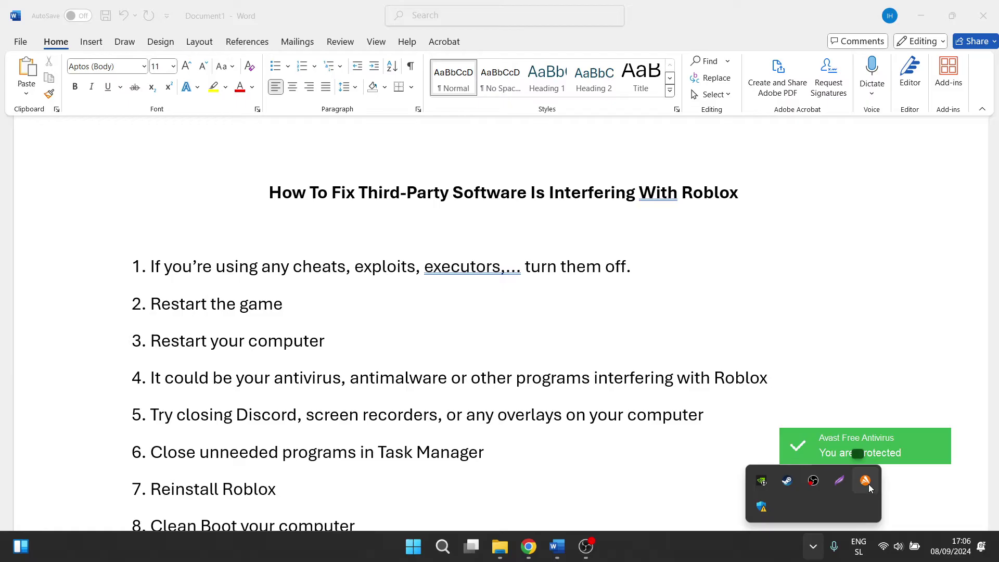
right_click(866, 484)
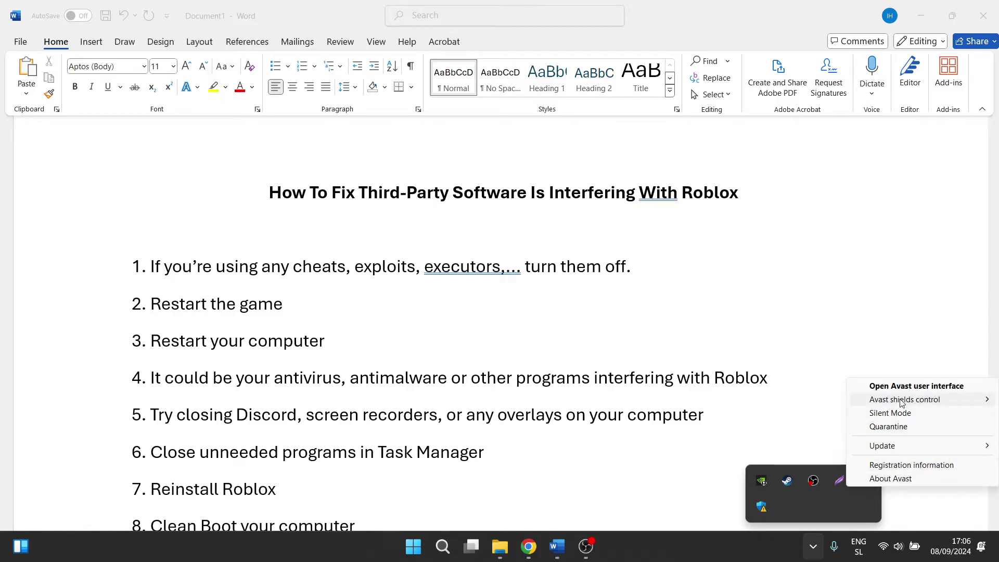
mouse_move(905, 399)
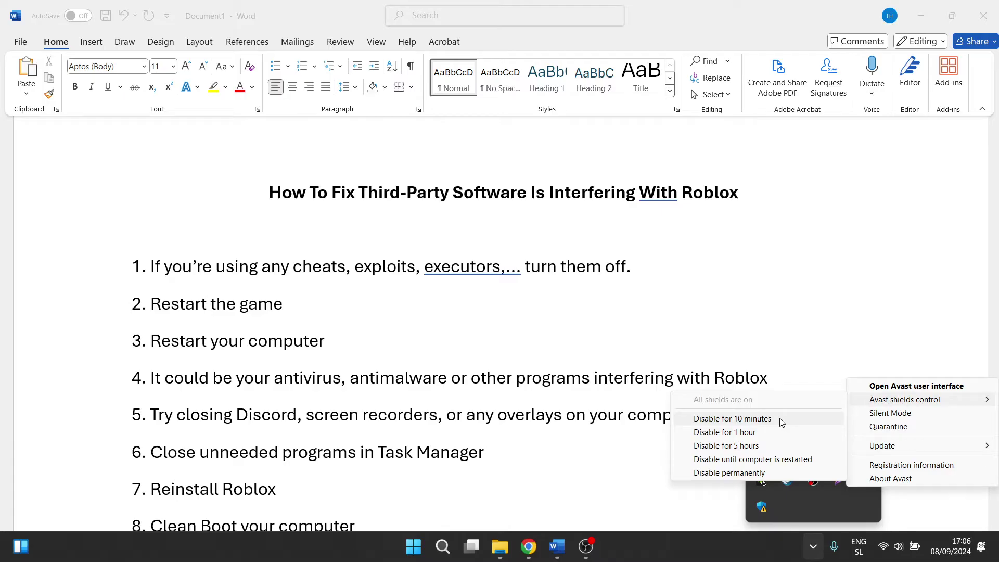
left_click(718, 336)
left_click(823, 383)
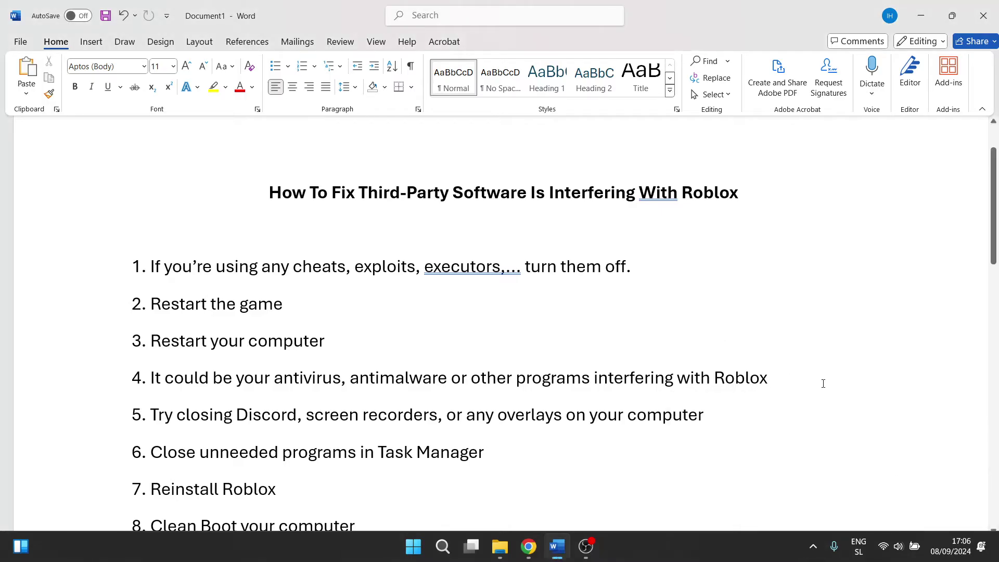
scroll(822, 383, "down", 1)
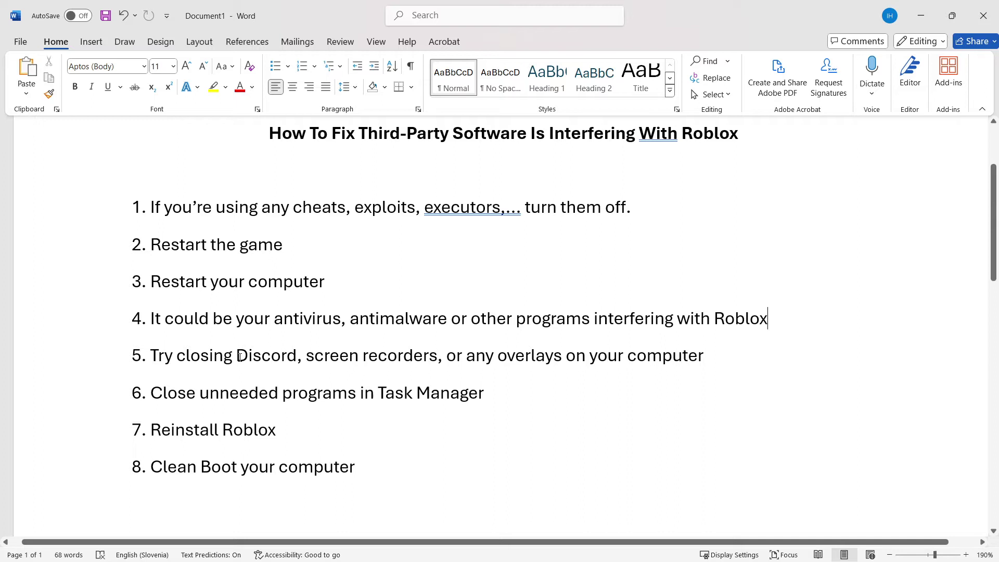
Review item 5 (close Discord, screen recorders) and check running processes in Task Manager.
left_click_drag(176, 356, 439, 353)
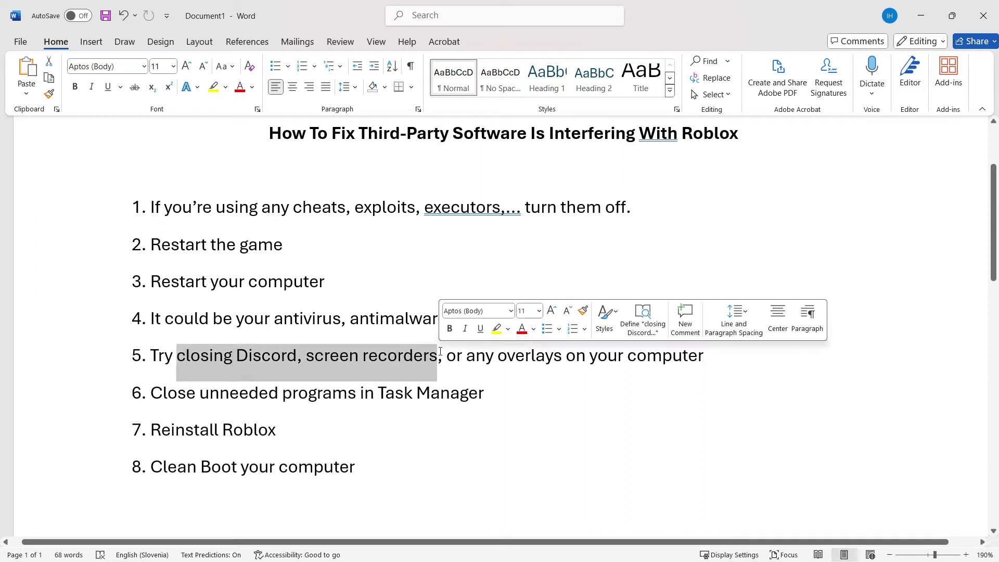
left_click(457, 355)
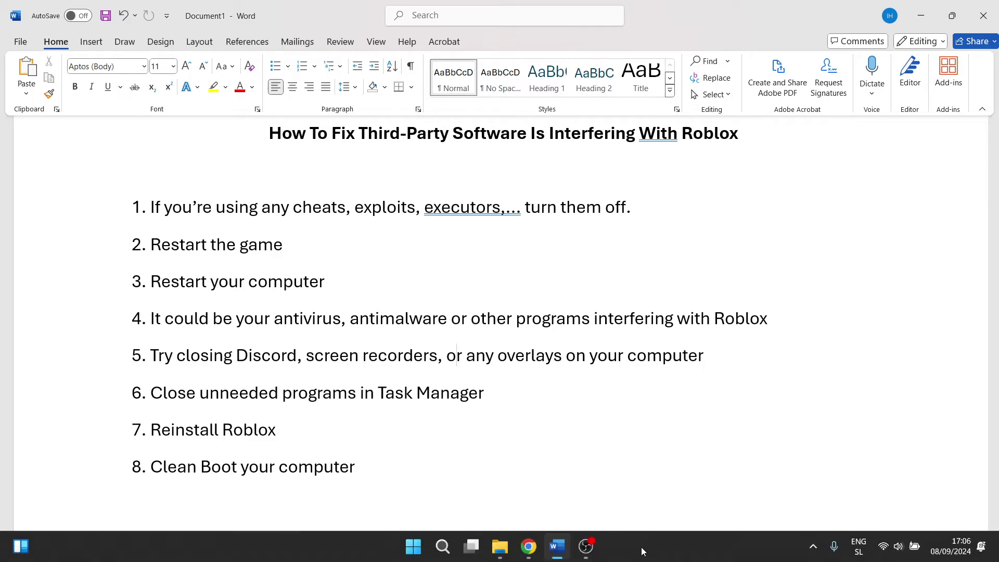
right_click(656, 551)
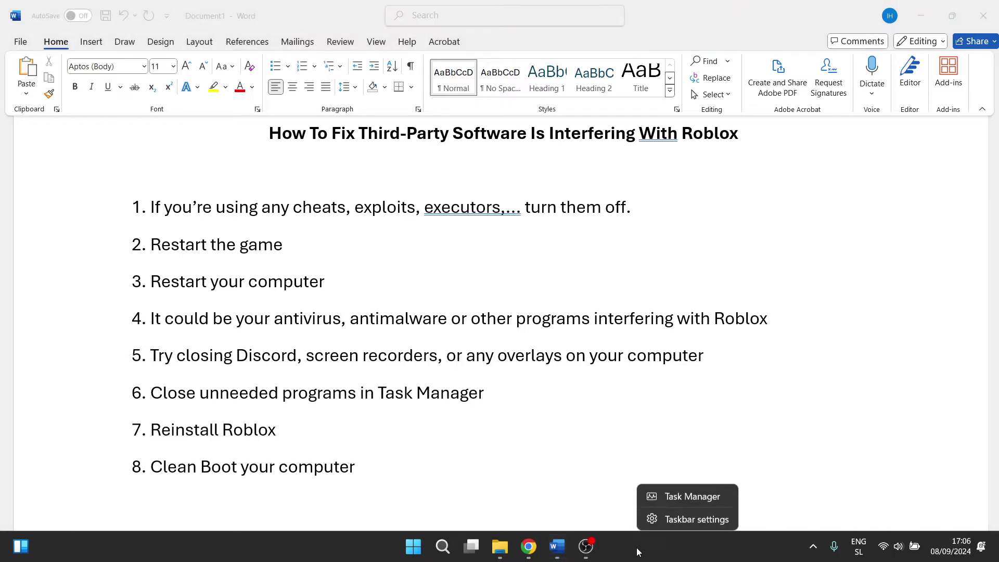
left_click(680, 501)
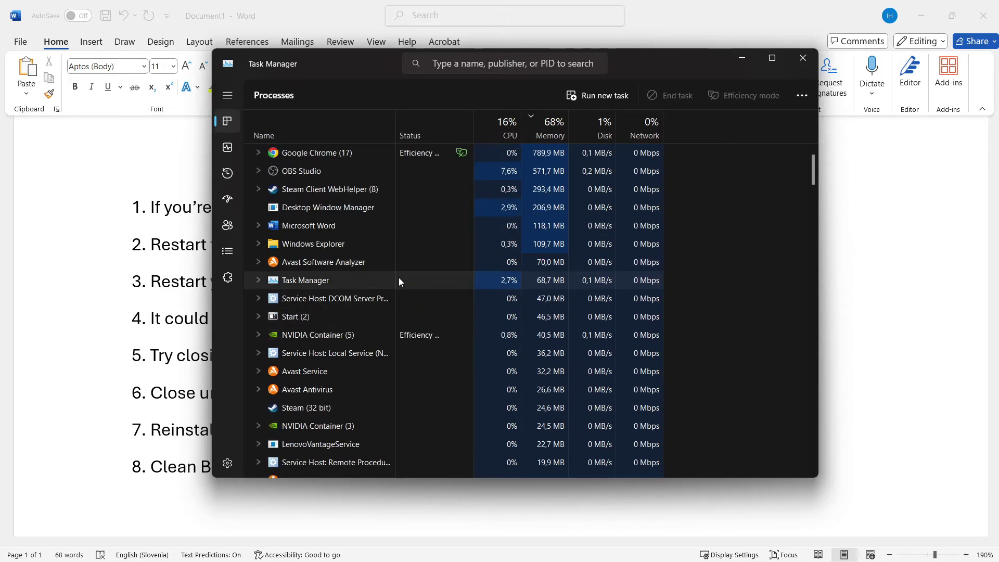
left_click(350, 228)
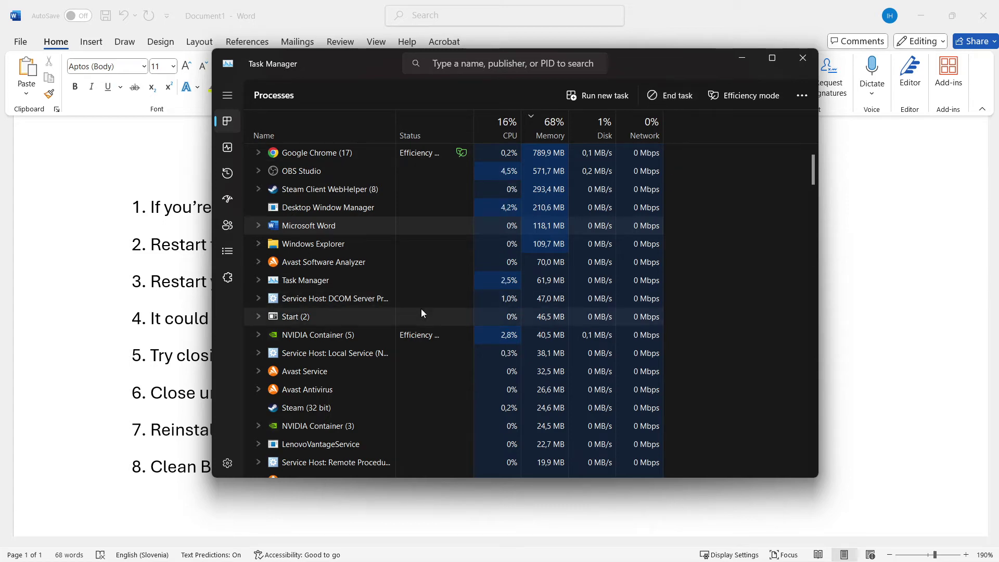
mouse_move(661, 69)
left_mouse_down()
mouse_move(643, 361)
mouse_move(650, 76)
left_mouse_up()
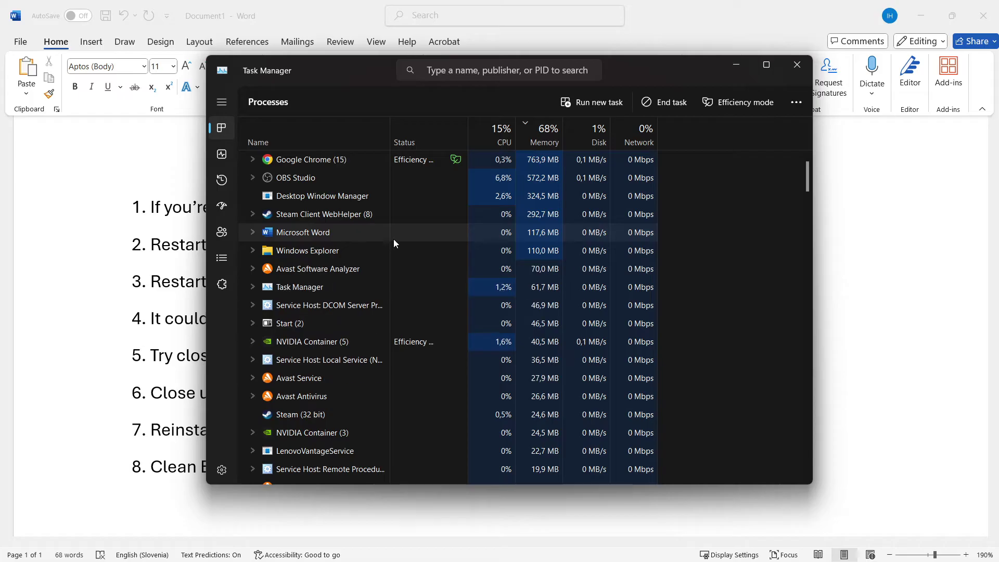
left_click(801, 69)
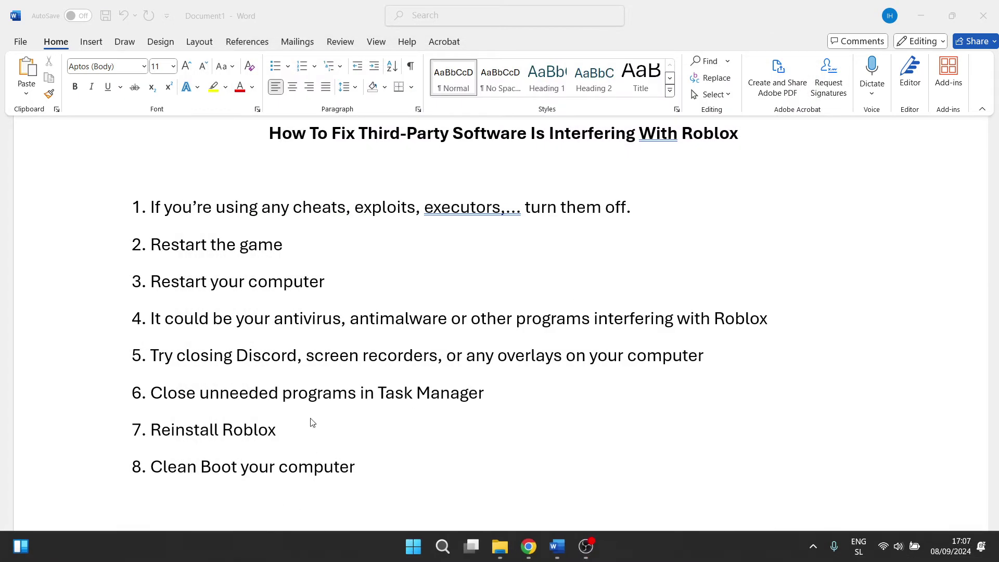
Note item 7, Reinstall Roblox, then launch System Configuration with msconfig from Run.
left_click_drag(277, 428, 150, 430)
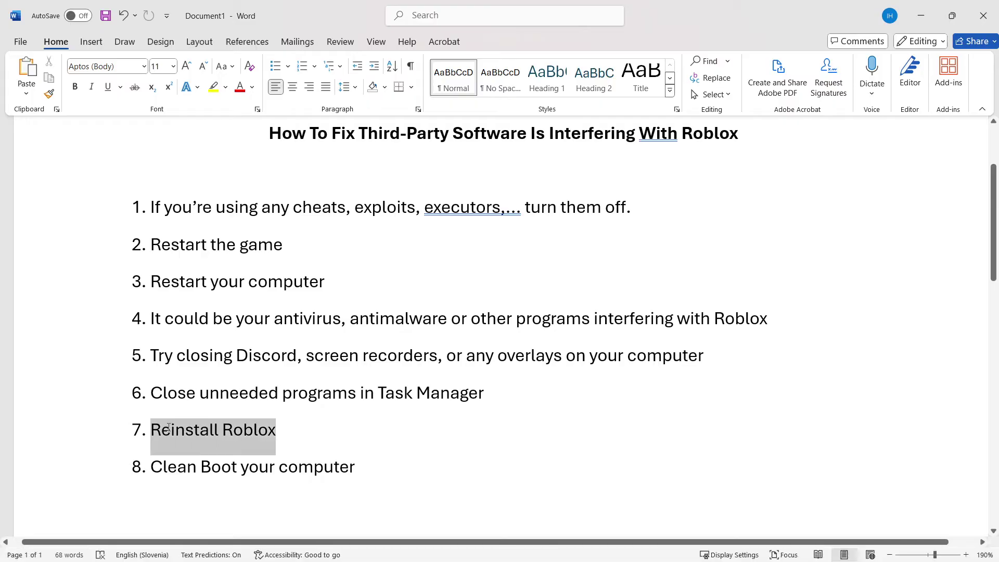
left_click(233, 429)
left_click(298, 428)
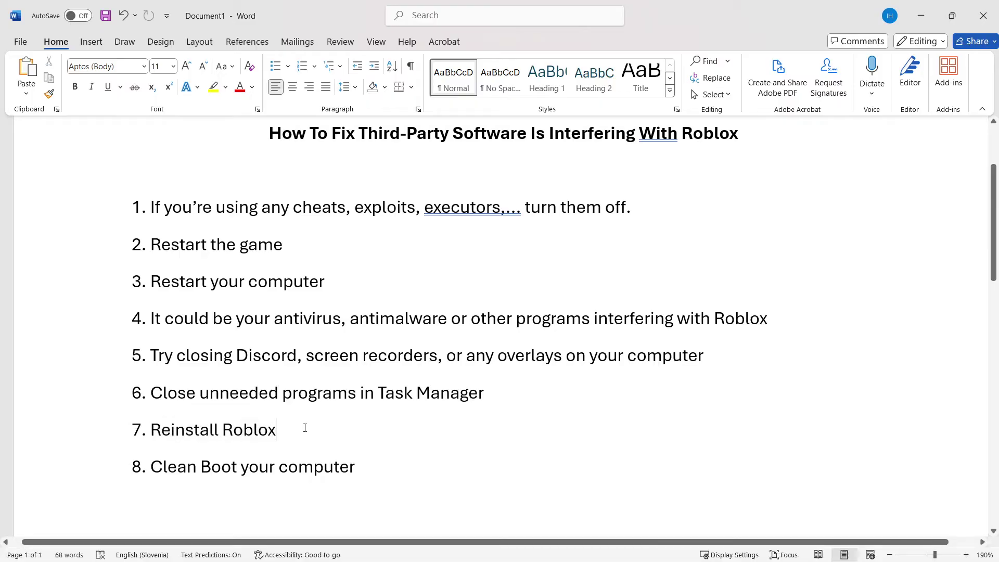
scroll(320, 390, "down", 3)
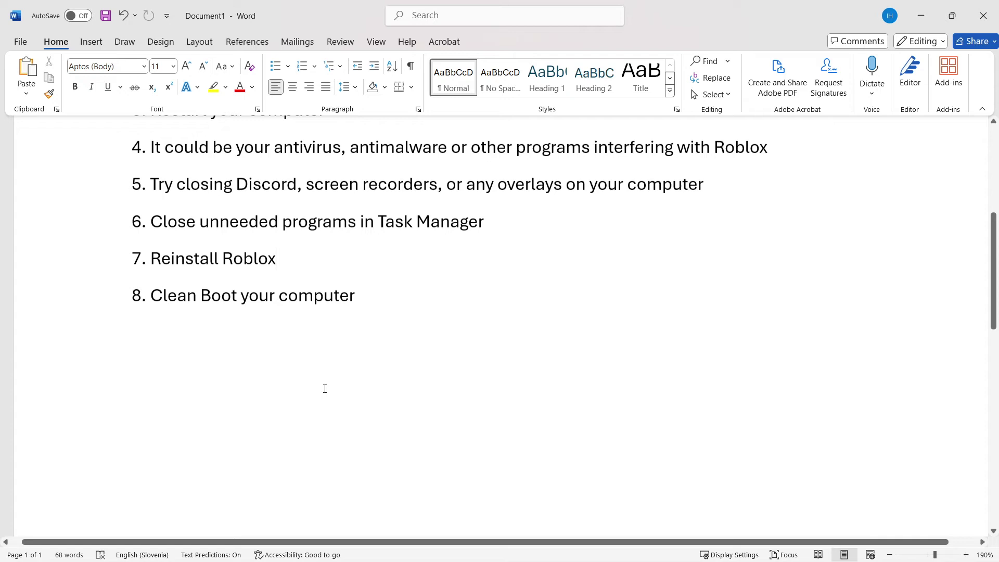
scroll(328, 388, "up", 2)
scroll(295, 410, "up", 1)
scroll(294, 409, "down", 1)
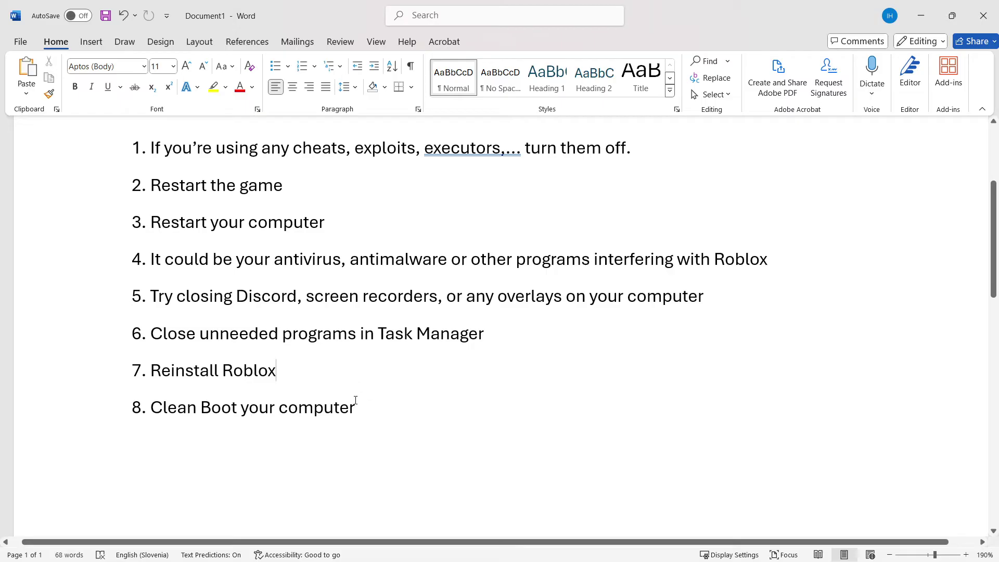
scroll(355, 400, "up", 1)
scroll(355, 400, "down", 1)
scroll(314, 412, "up", 1)
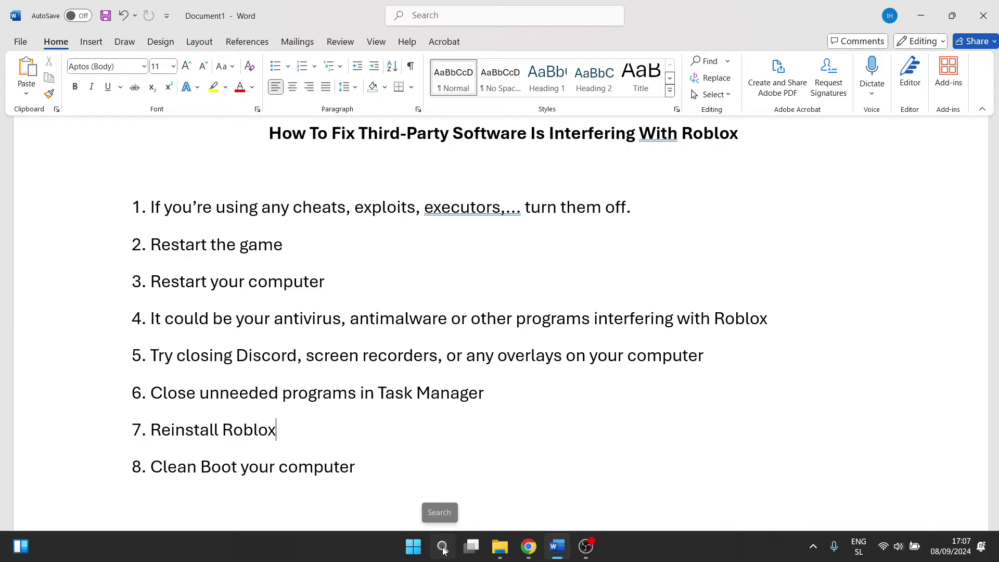
left_click(441, 547)
type("run")
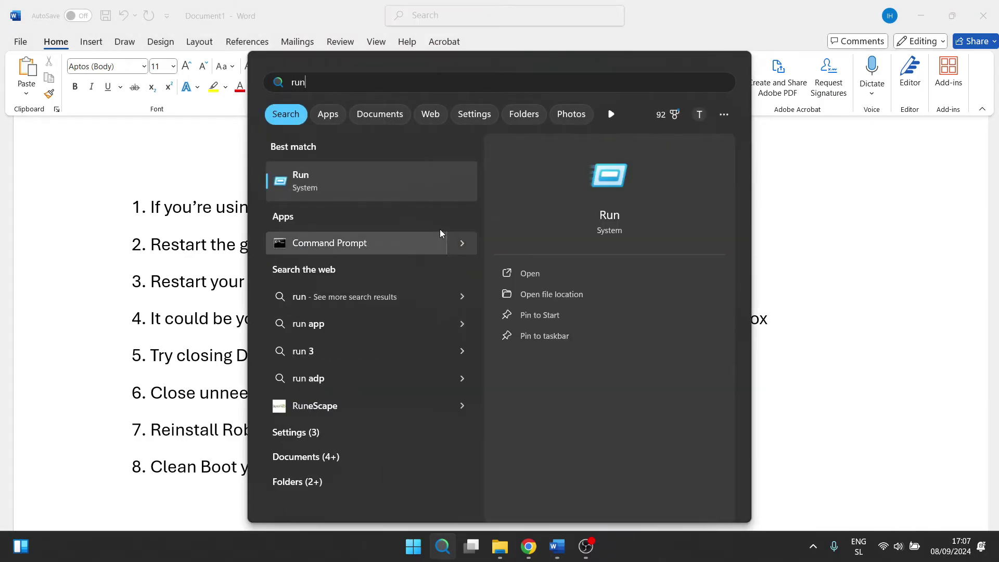
left_click(418, 187)
mouse_move(155, 428)
left_mouse_down()
mouse_move(398, 273)
mouse_move(507, 221)
left_mouse_up()
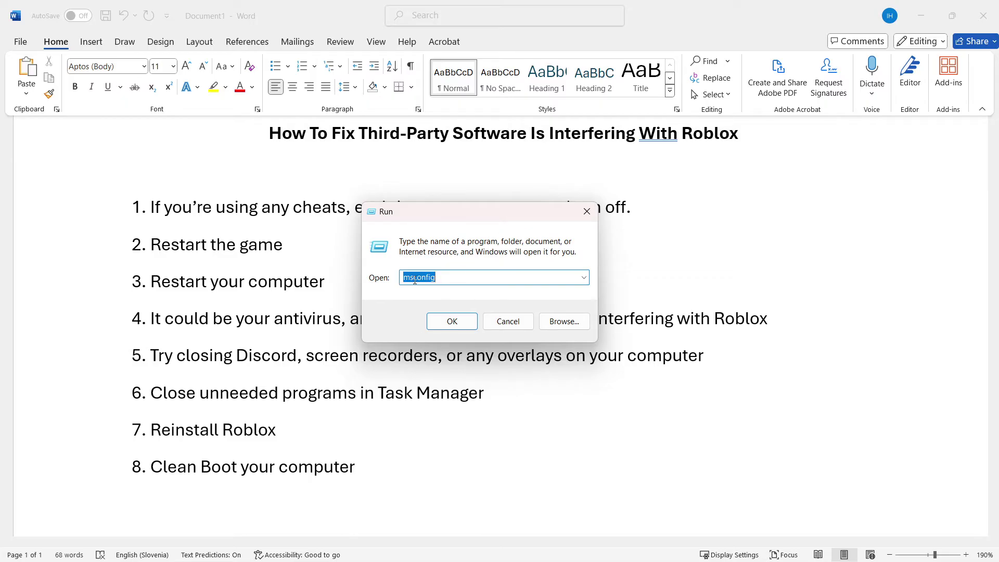
left_click(442, 328)
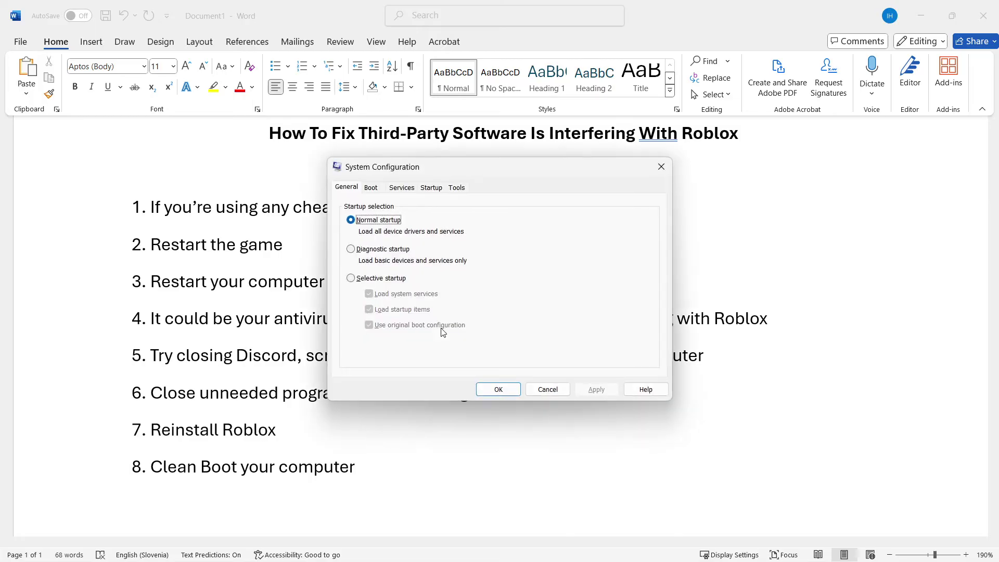
left_click_drag(509, 172, 513, 176)
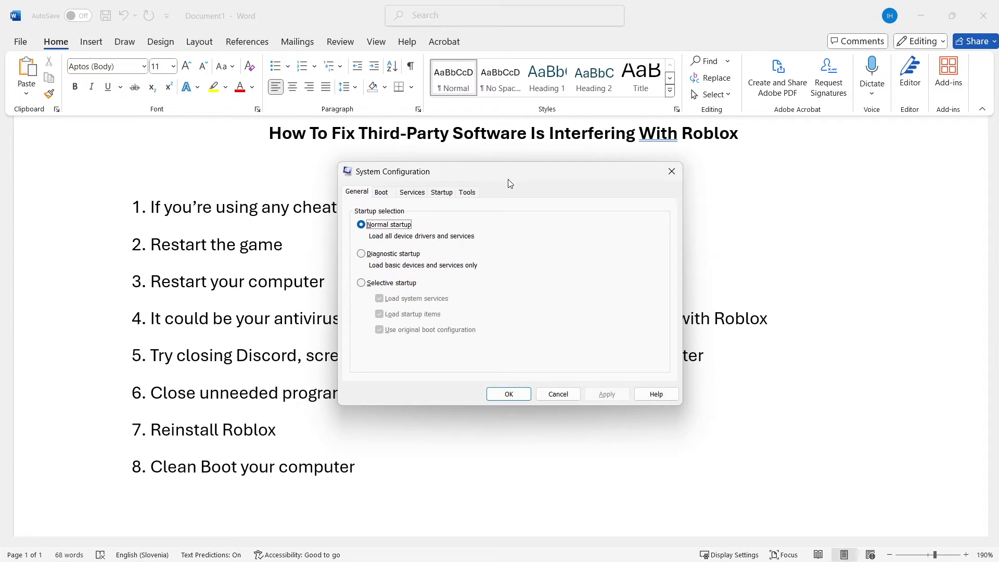
Hide Microsoft services, disable all remaining services, and show the Startup section.
left_click(410, 193)
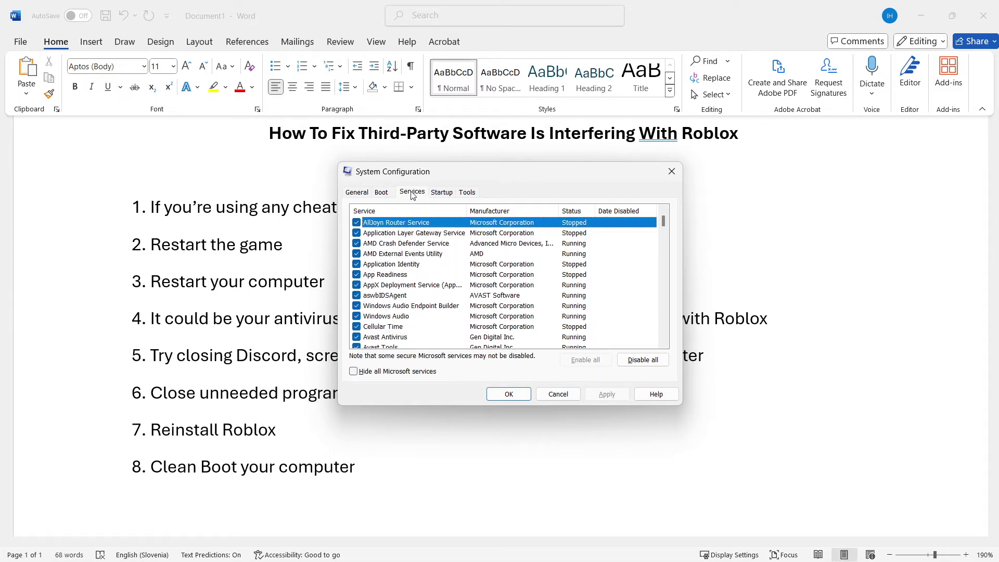
left_click(381, 376)
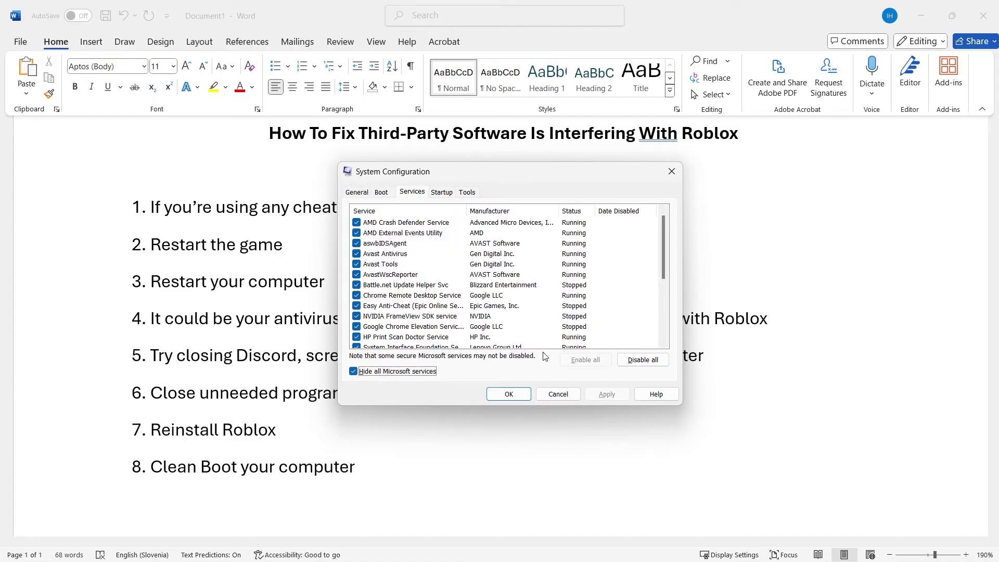
left_click(650, 361)
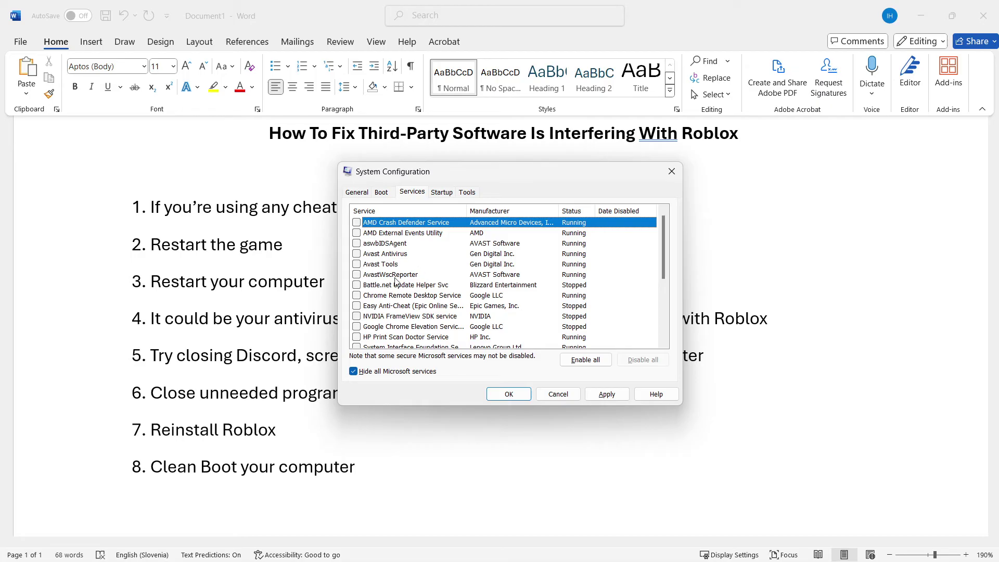
scroll(386, 280, "down", 5)
scroll(386, 279, "up", 5)
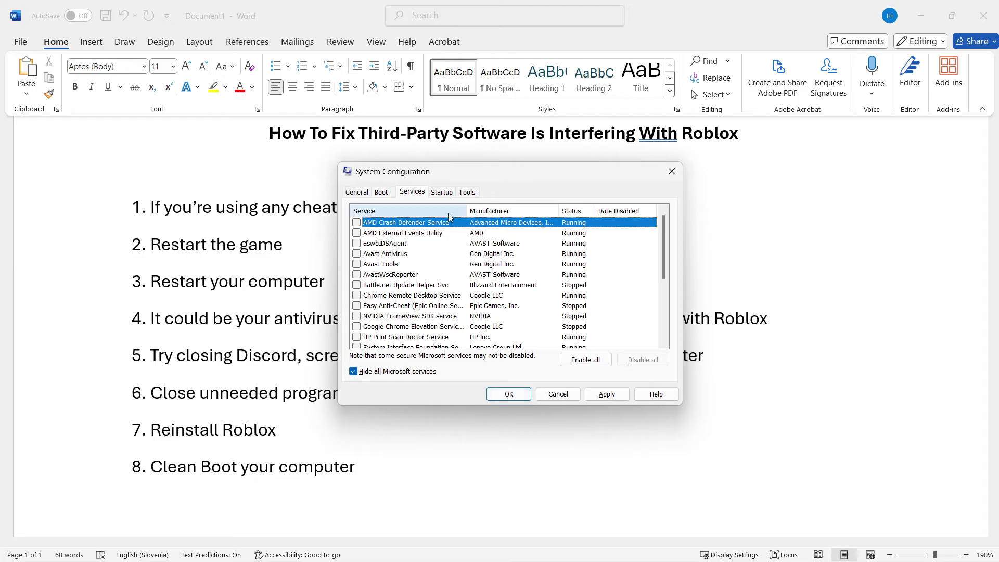
left_click(443, 195)
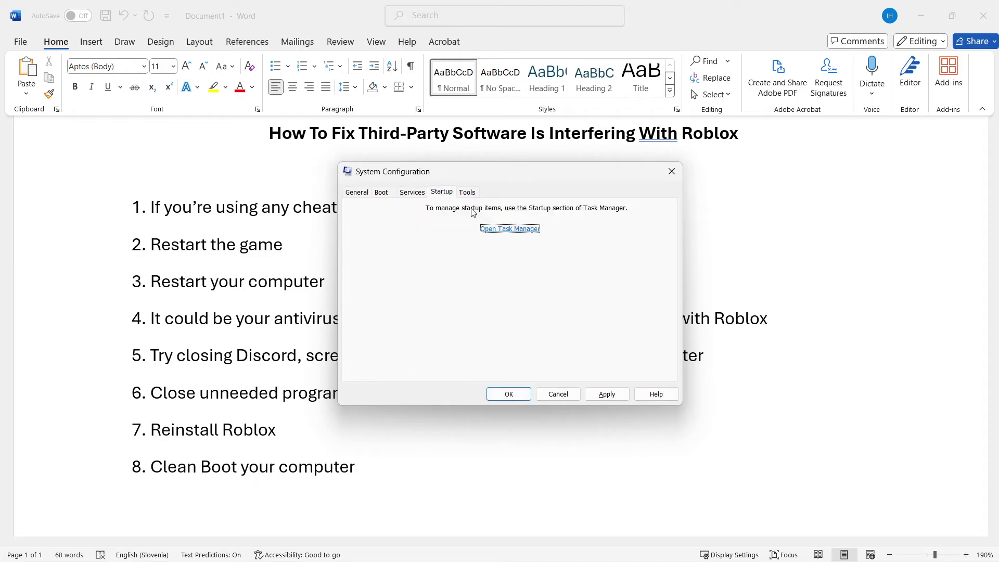
left_click(519, 232)
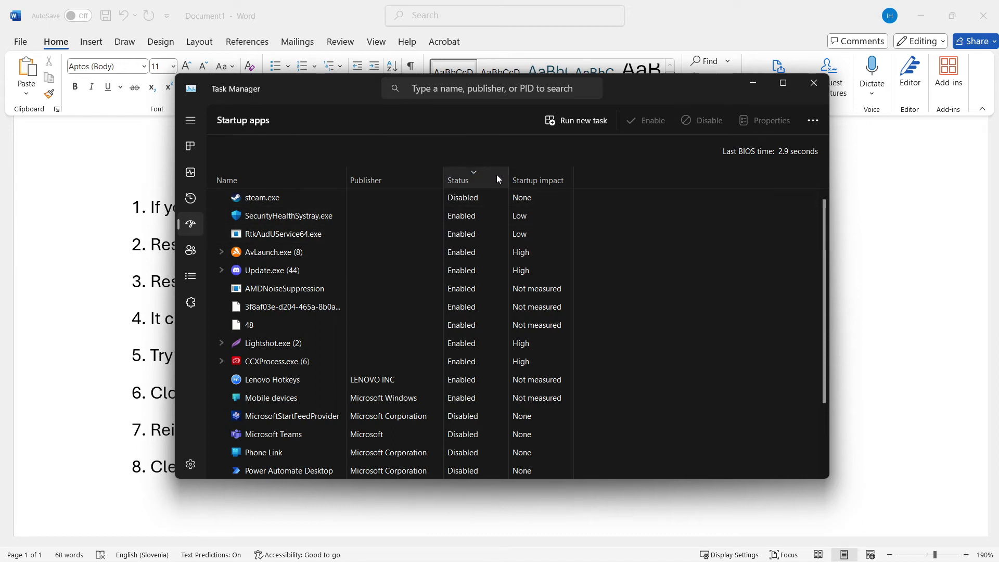
left_click(477, 178)
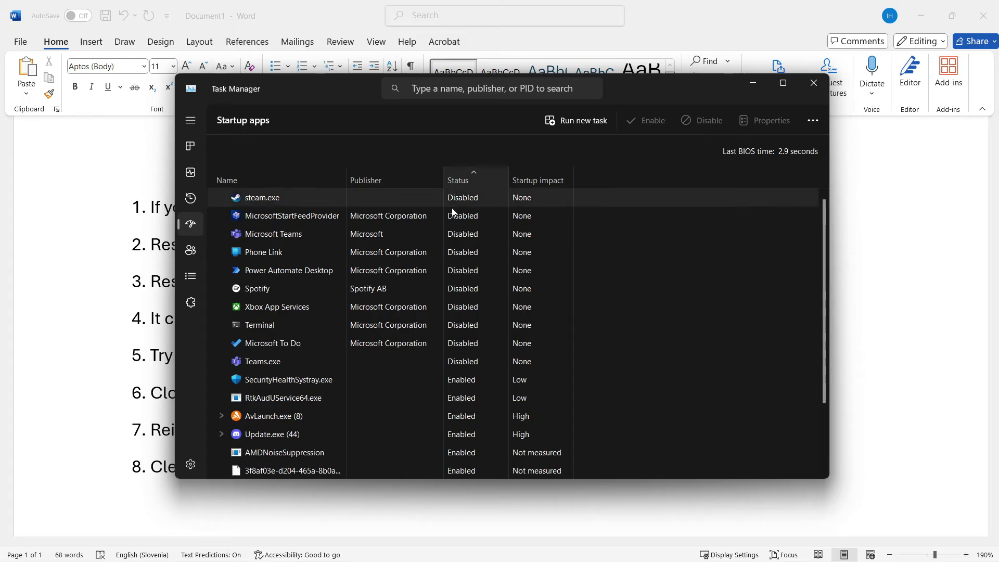
left_click(476, 178)
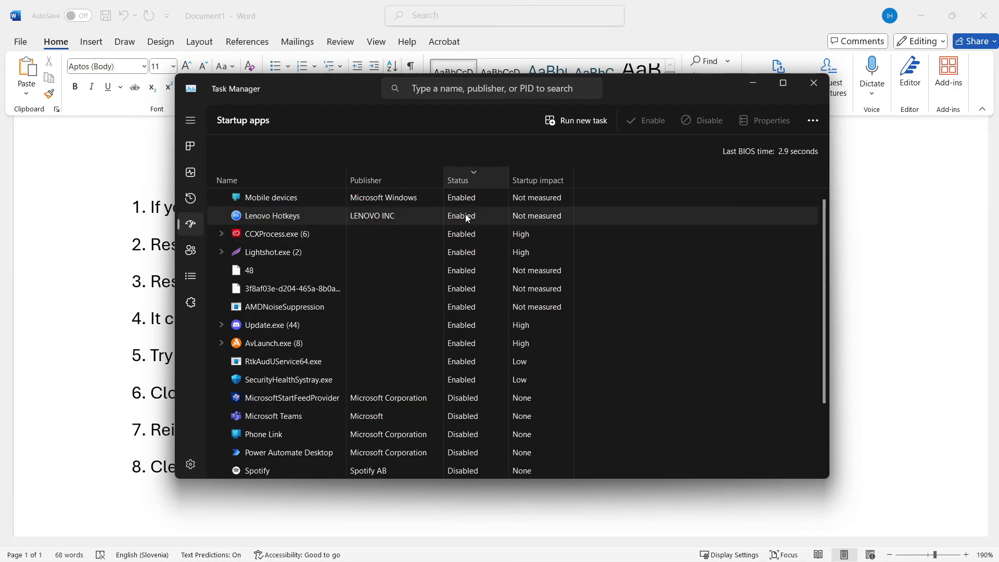
left_click(305, 202)
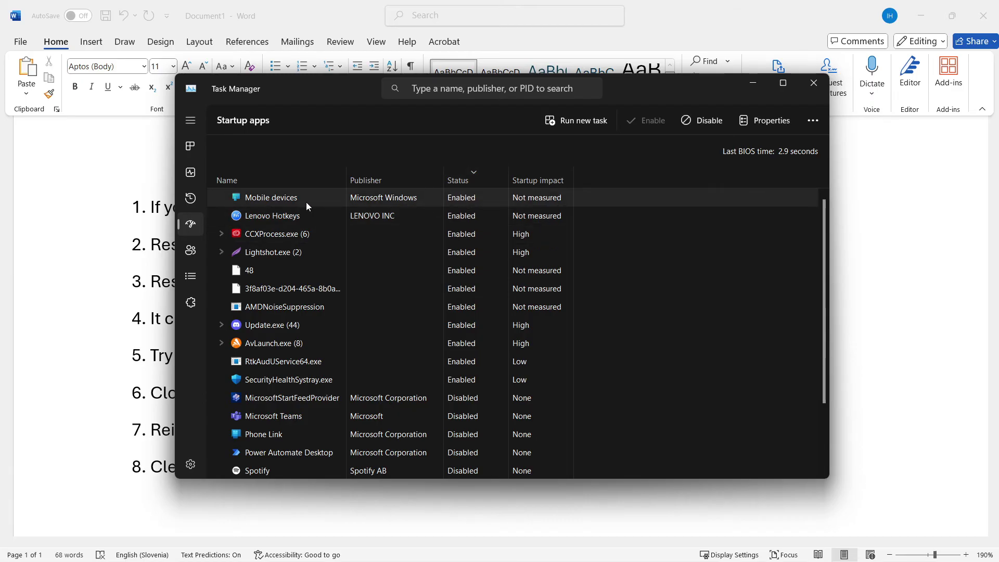
left_click(459, 216)
left_click(468, 234)
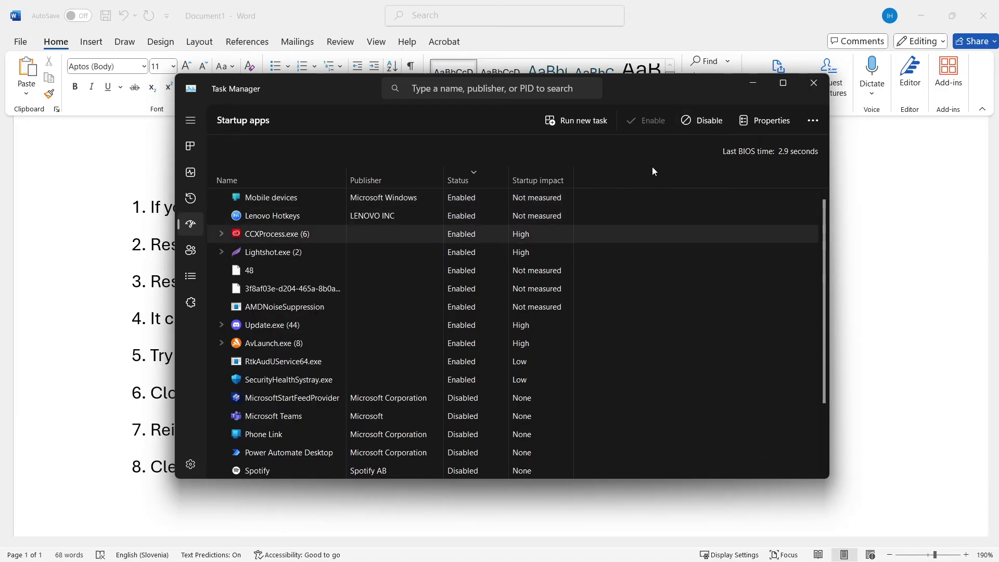
scroll(507, 287, "down", 2)
scroll(488, 312, "up", 2)
left_click(812, 86)
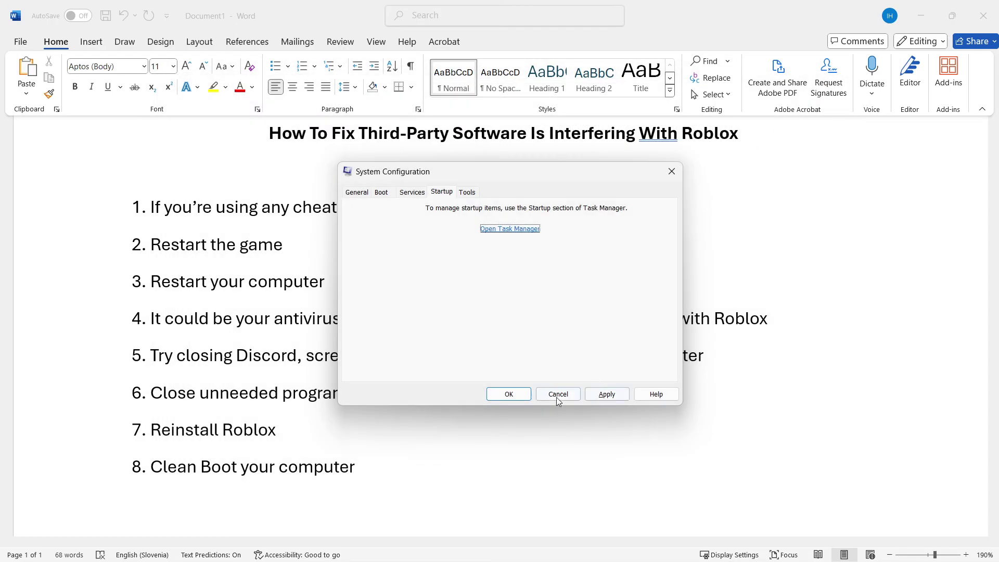
Close System Configuration and relaunch it with msconfig from the Run dialog.
left_click(669, 173)
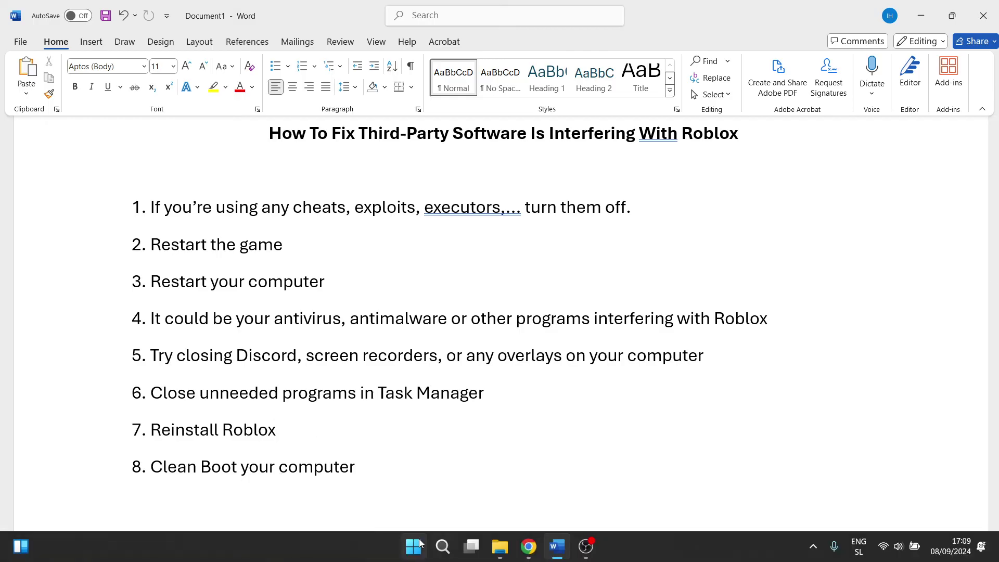
left_click(442, 546)
left_click(309, 140)
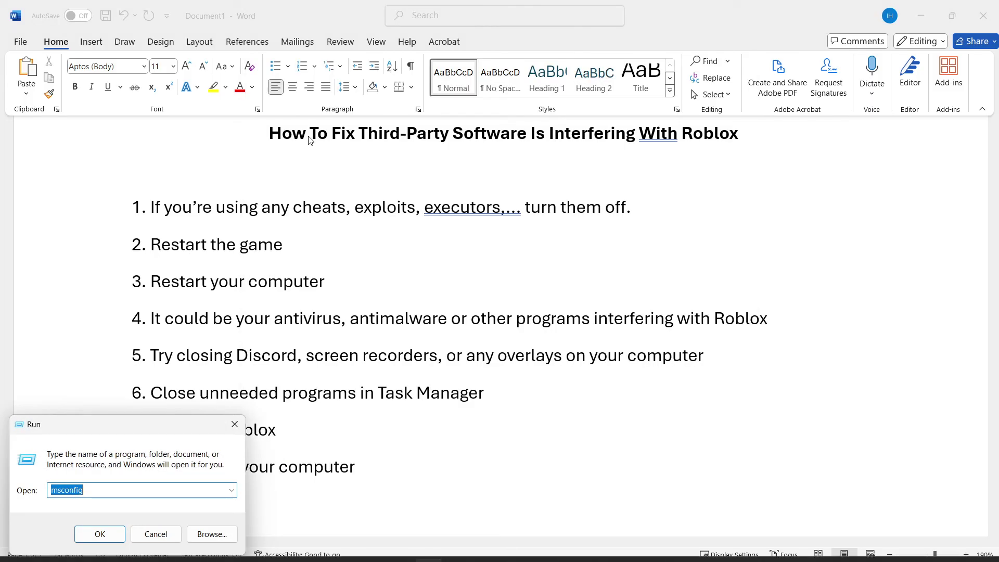
left_click_drag(159, 429, 545, 260)
left_click(471, 343)
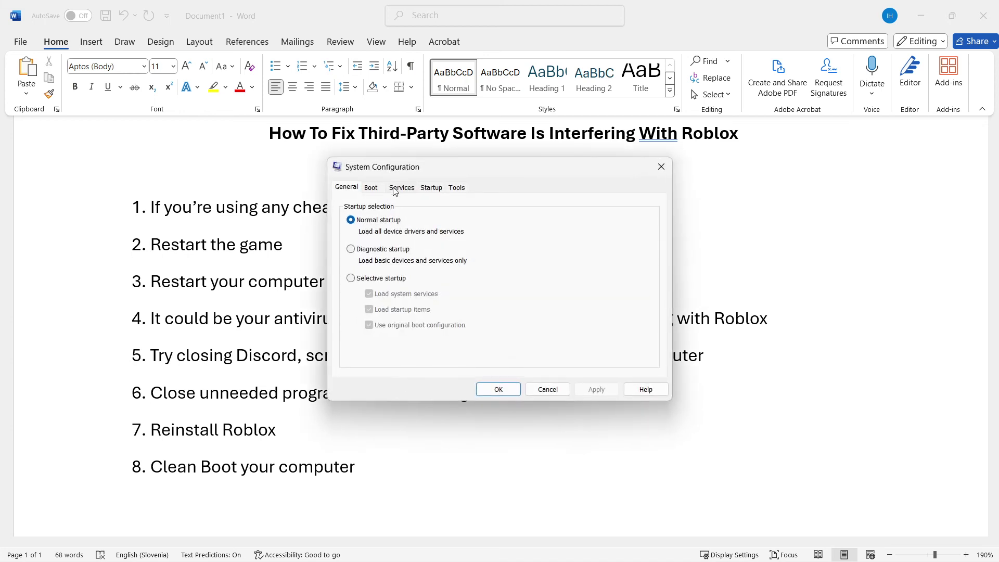
Hide Microsoft services, disable all others, and bring up Task Manager's startup apps list.
left_click(395, 190)
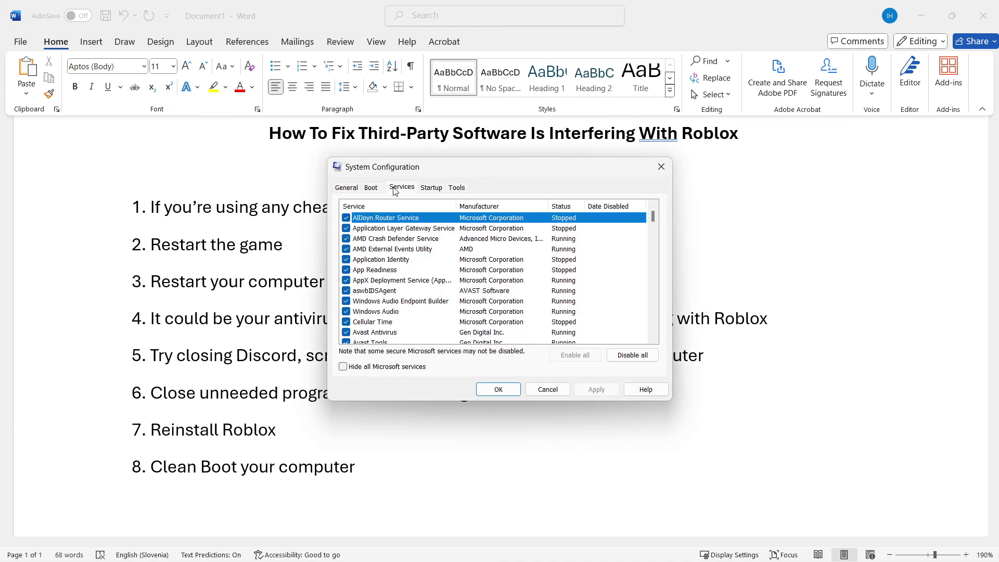
left_click(383, 370)
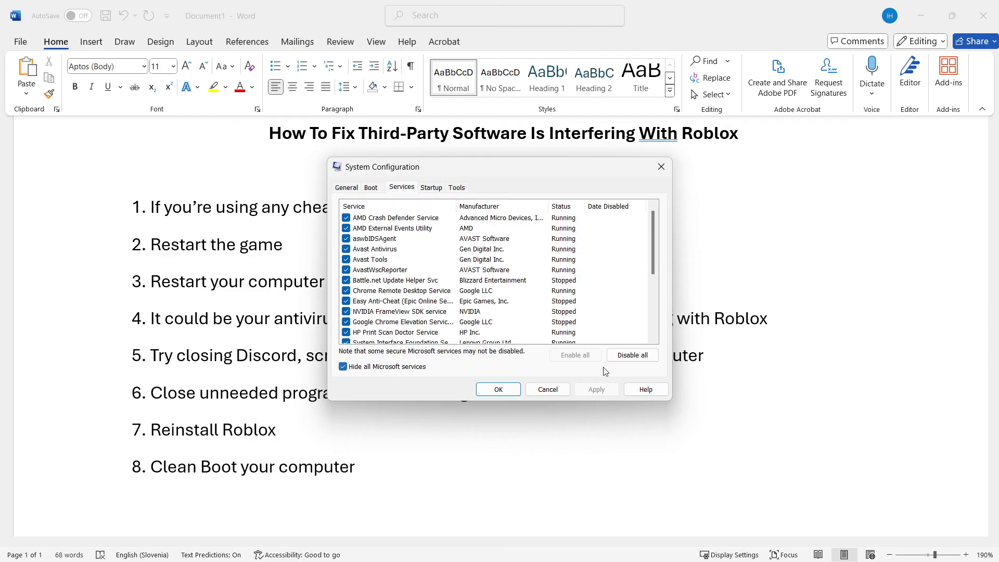
left_click(632, 357)
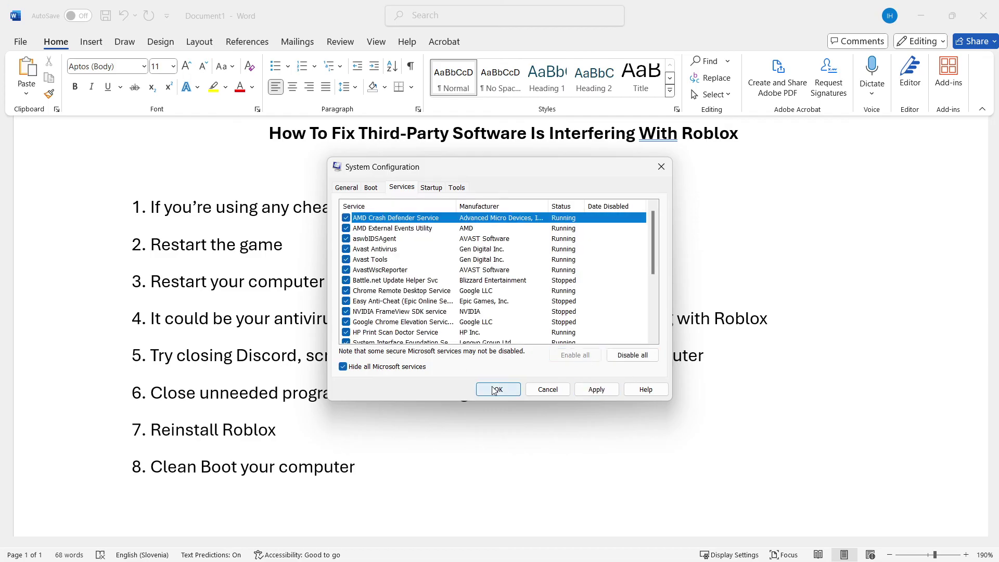
left_click(439, 190)
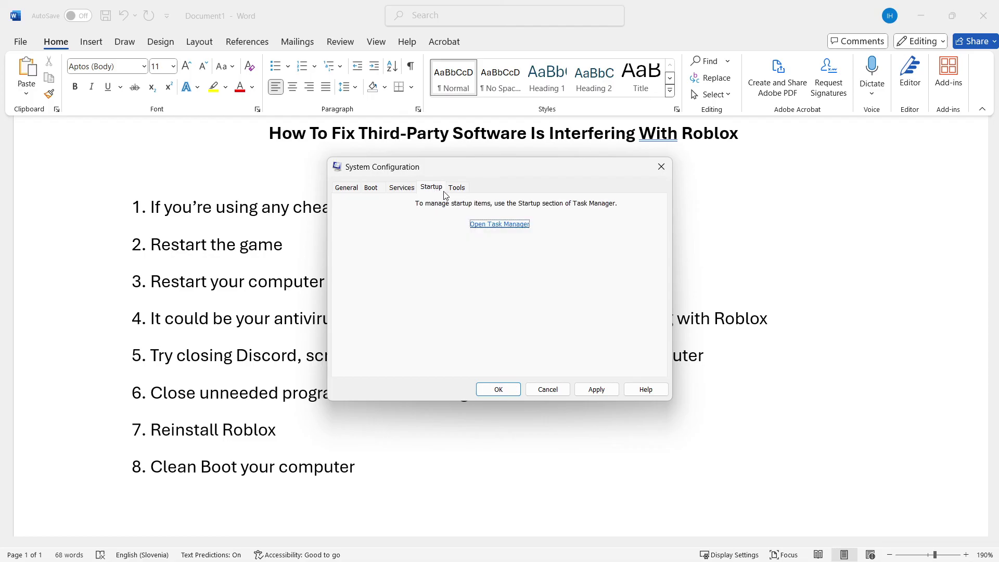
left_click(500, 223)
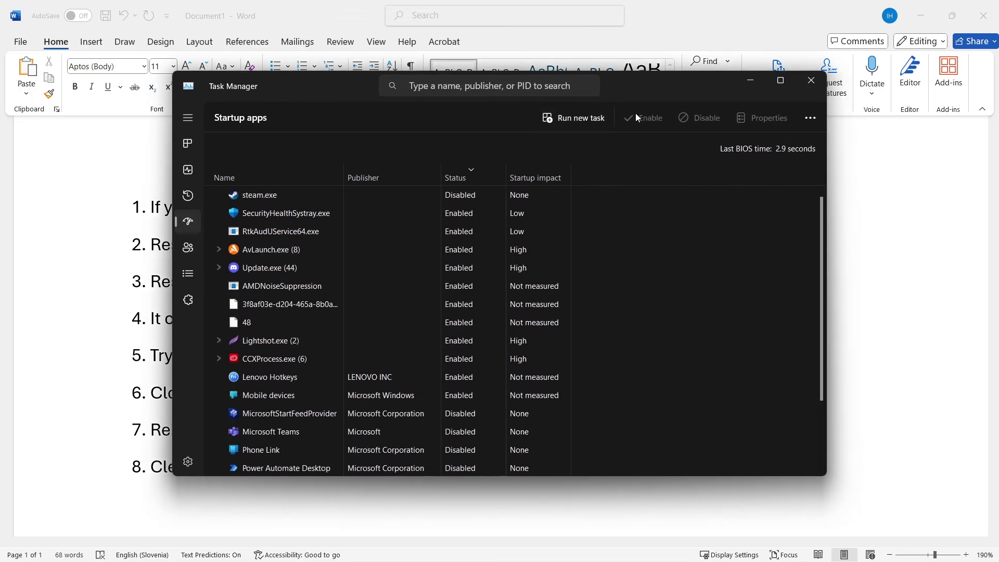
Select SecurityHealthSystray, then close Task Manager and System Configuration, leaving the Word checklist.
left_click(471, 212)
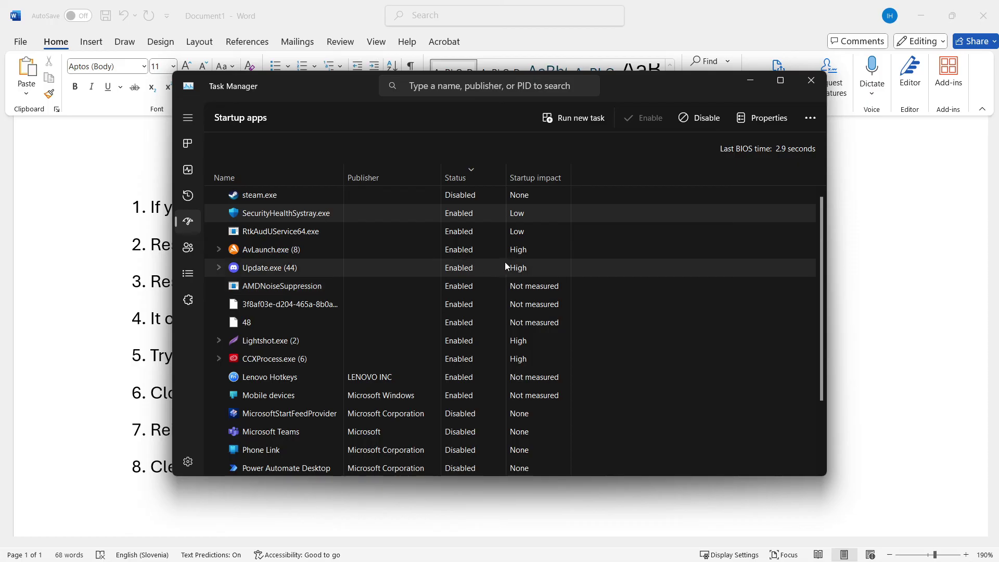
left_click(812, 80)
left_click(661, 167)
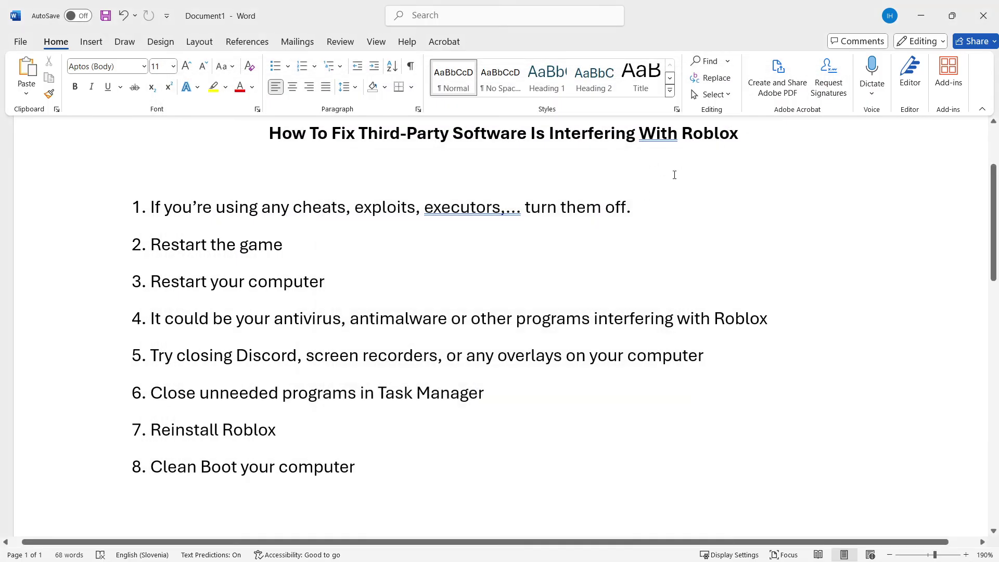